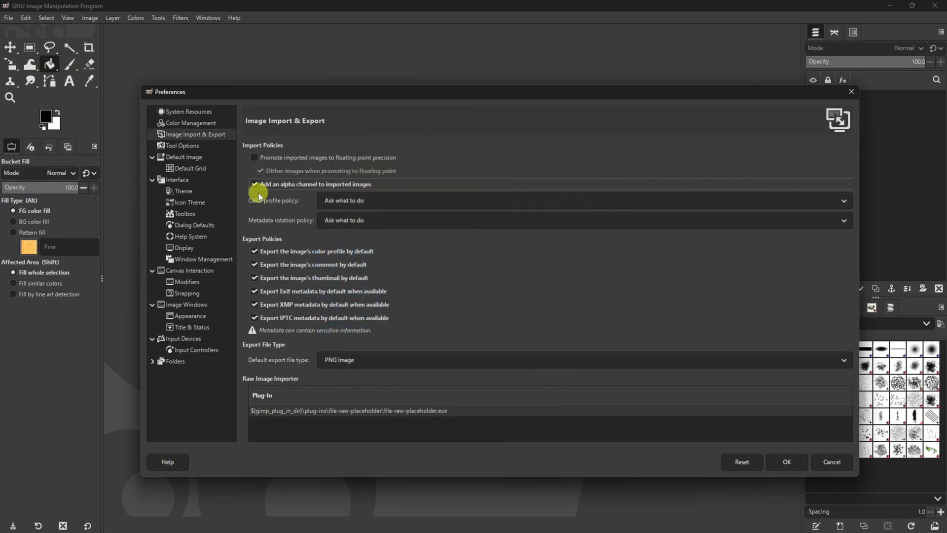
- Enable setting the layer or path as active for the Move tool in the Tool Options preferences
{"action": "left_click", "coordinate": [182, 146]}
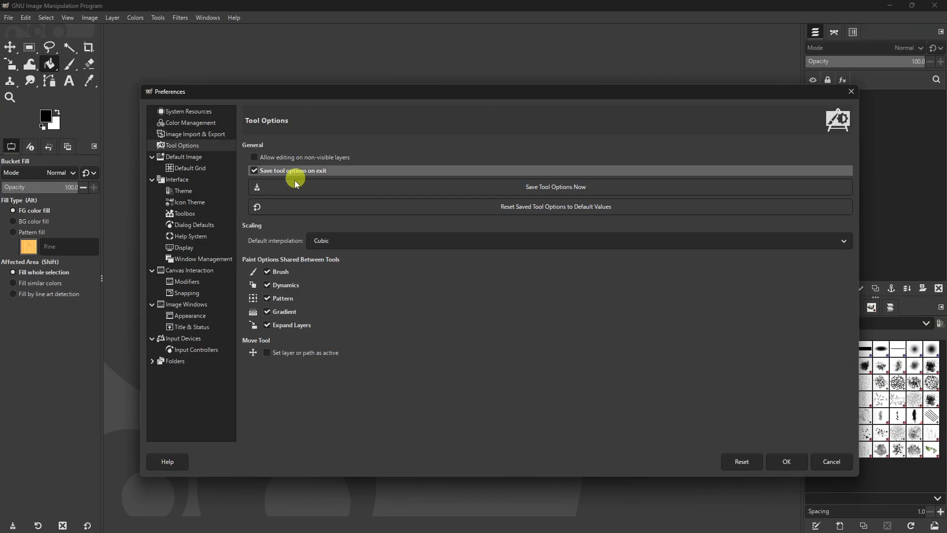
{"action": "left_click", "coordinate": [265, 353]}
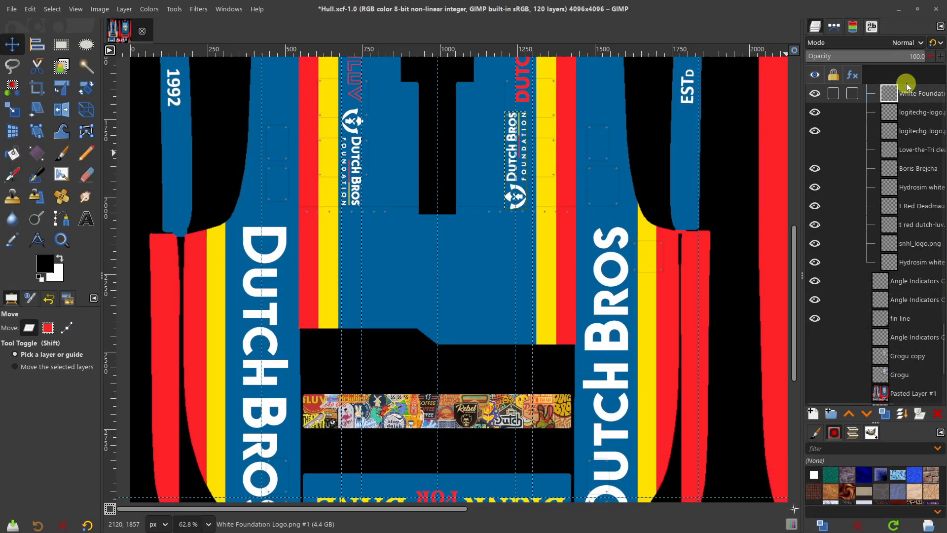
- In Hull.xcf, pick the sticker strip, blue base, red stripes, yellow stripes and Foundation logo on the canvas with the Move tool to activate their layers
{"action": "scroll", "coordinate": [906, 86], "scroll_direction": "up", "scroll_amount": 3}
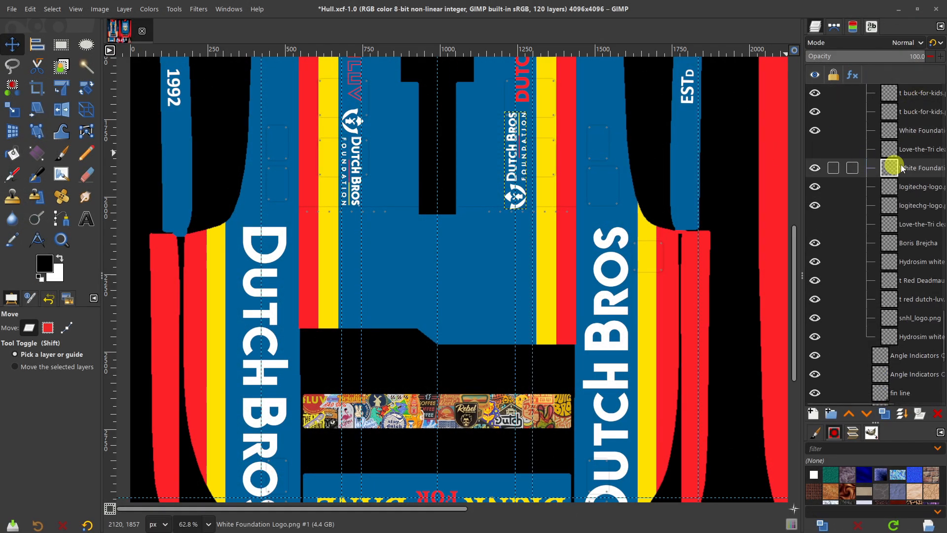
{"action": "left_click", "coordinate": [481, 413]}
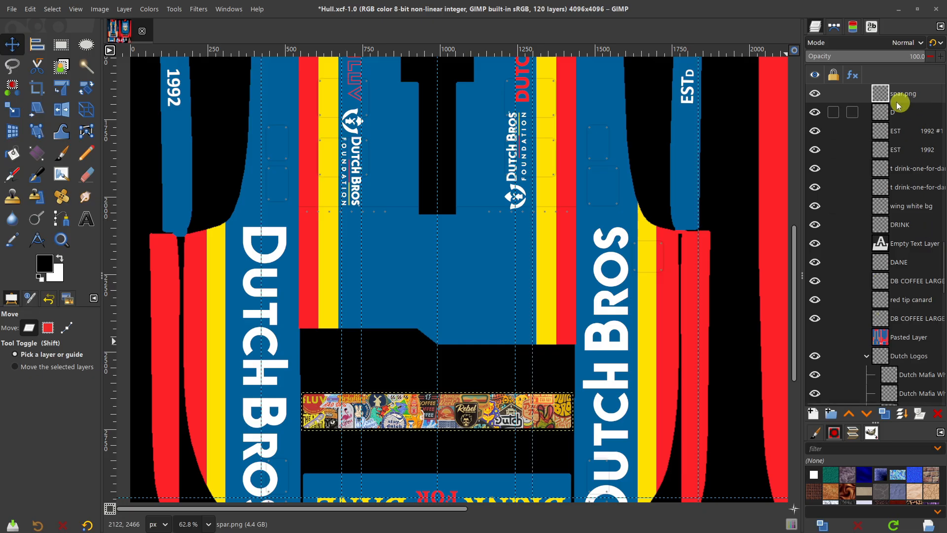
{"action": "left_click", "coordinate": [518, 275]}
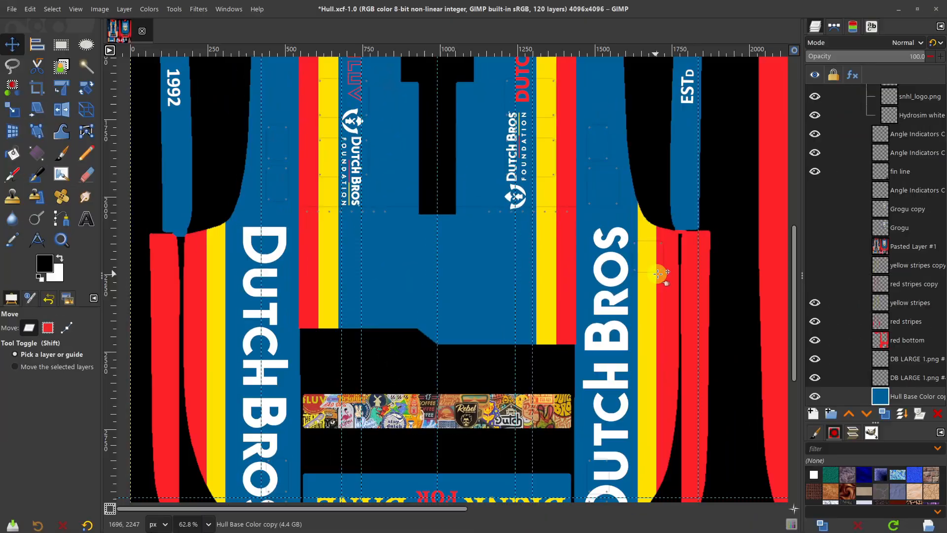
{"action": "left_click", "coordinate": [691, 281]}
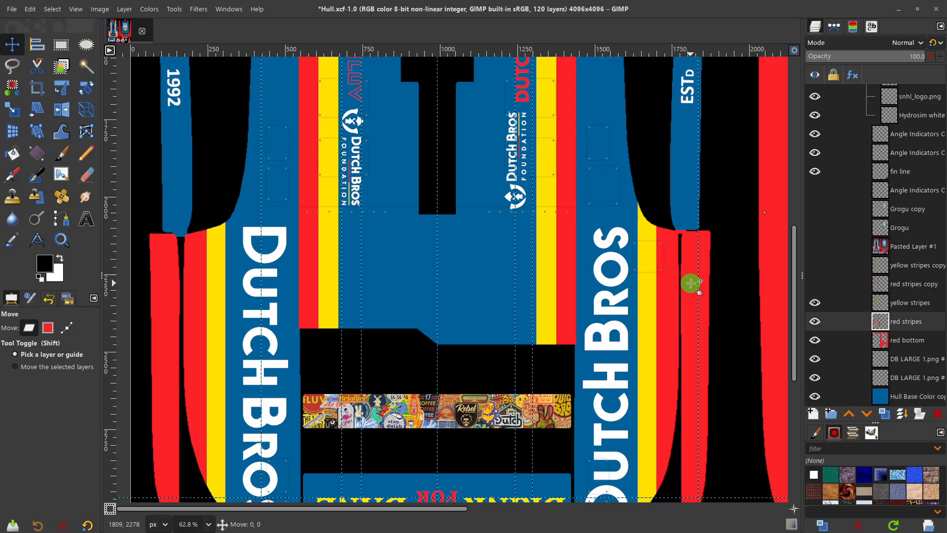
{"action": "left_click", "coordinate": [691, 282]}
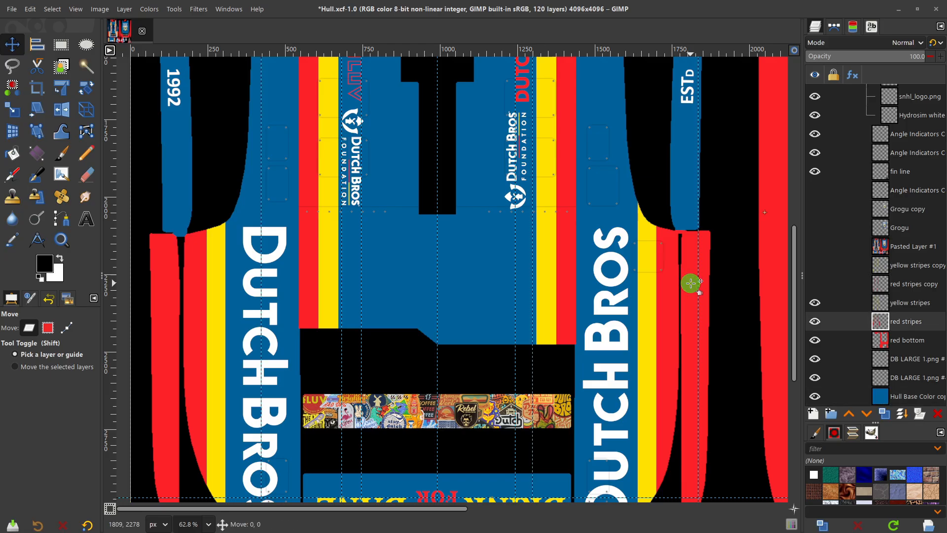
{"action": "left_click", "coordinate": [647, 308]}
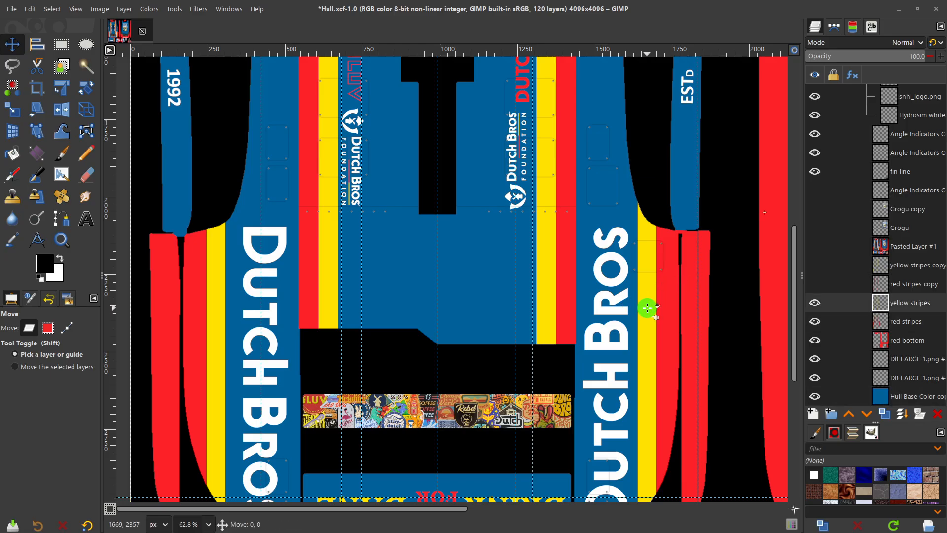
{"action": "left_click", "coordinate": [521, 187]}
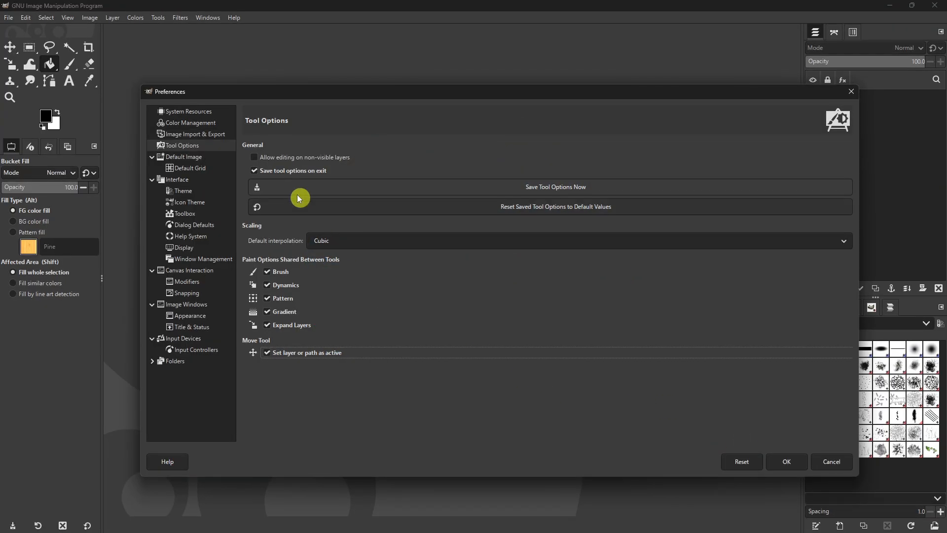
- Choose 8-bit integer precision for default new images and open the Default Grid preferences
{"action": "left_click", "coordinate": [187, 158]}
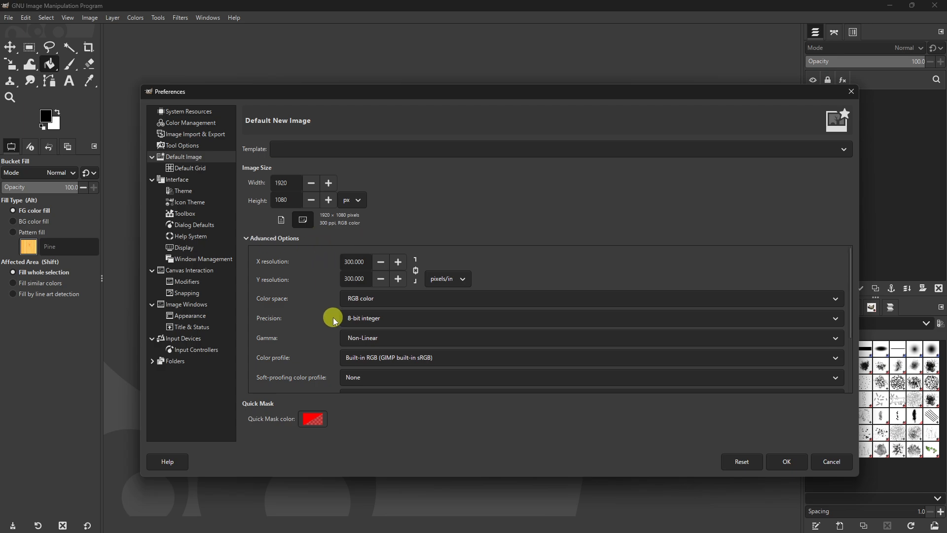
{"action": "left_click", "coordinate": [435, 320]}
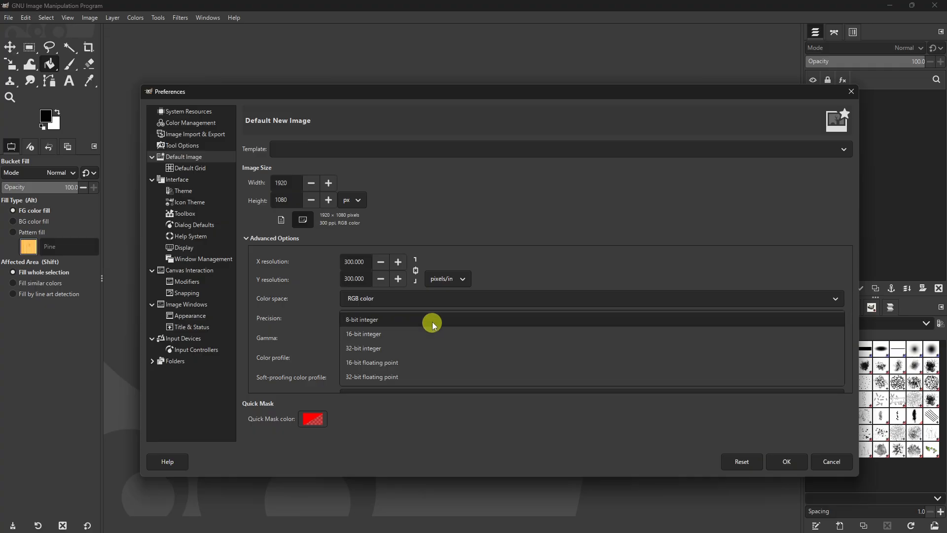
{"action": "left_click", "coordinate": [433, 322]}
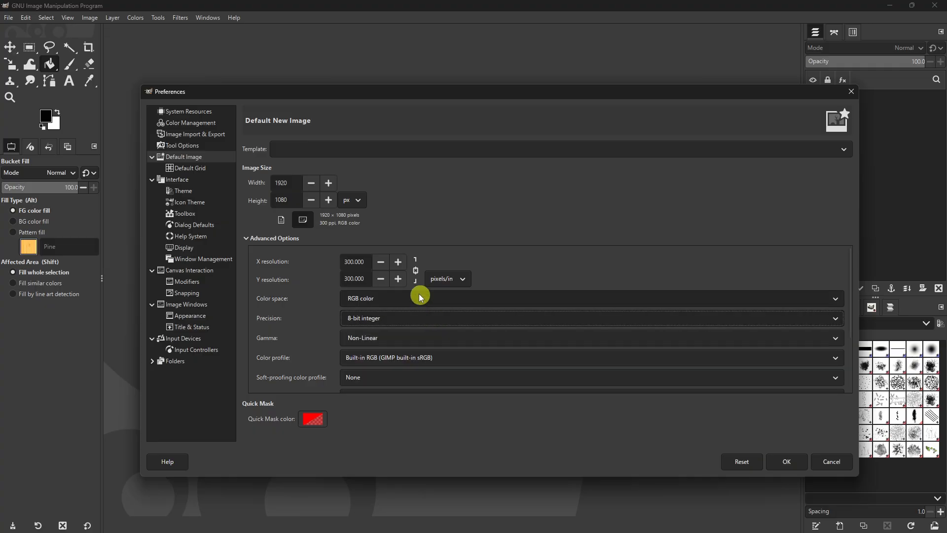
{"action": "left_click", "coordinate": [190, 170]}
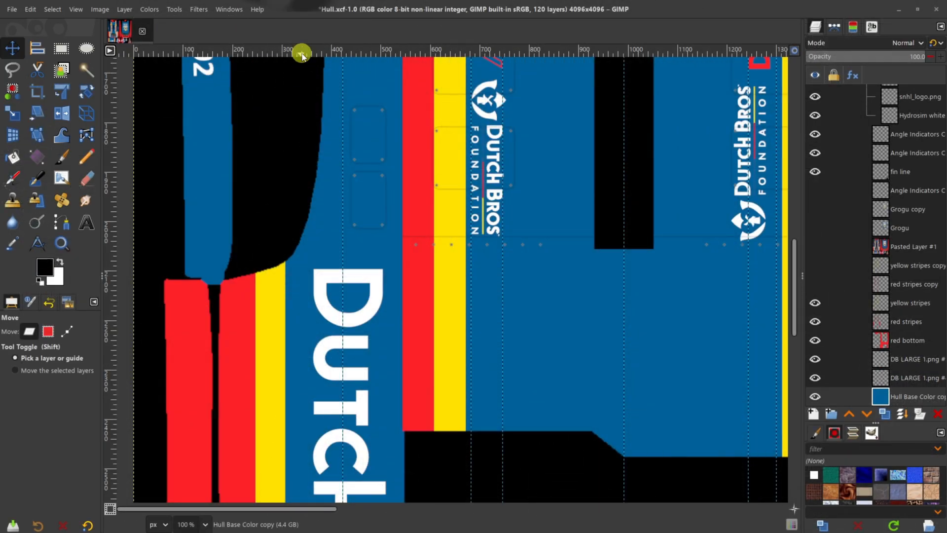
- In Hull.xcf, place a horizontal guide at the start of the large Dutch lettering and a vertical guide near the adjacent red-yellow stripe boundary
{"action": "left_click_drag", "start_coordinate": [302, 53], "coordinate": [304, 268]}
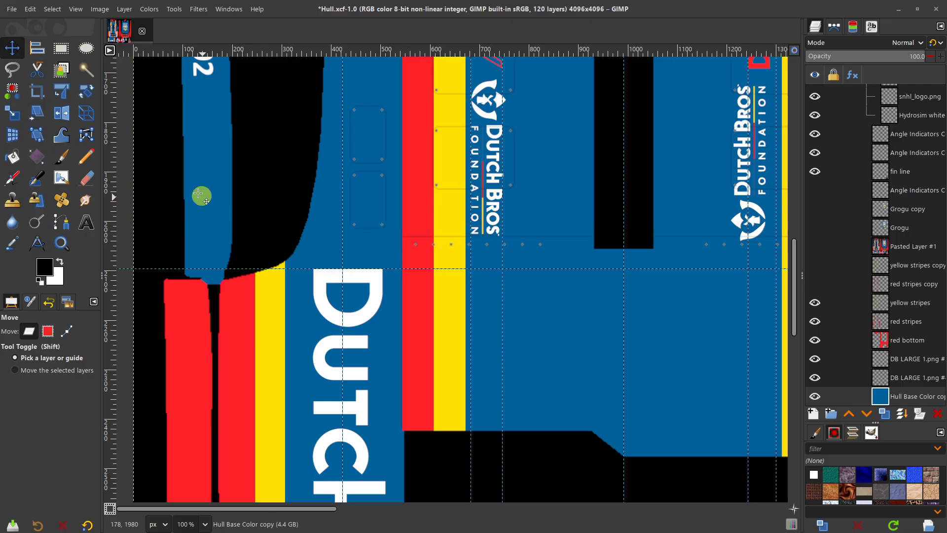
{"action": "left_click_drag", "start_coordinate": [110, 205], "coordinate": [253, 224]}
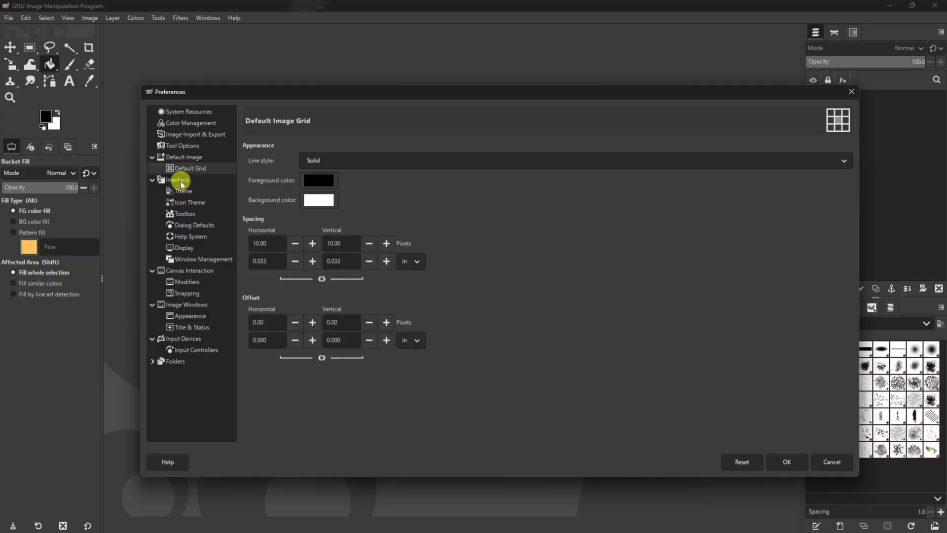
- Examine the drawable and file action groups in the keyboard shortcut configuration of the Interface preferences
{"action": "left_click", "coordinate": [180, 180]}
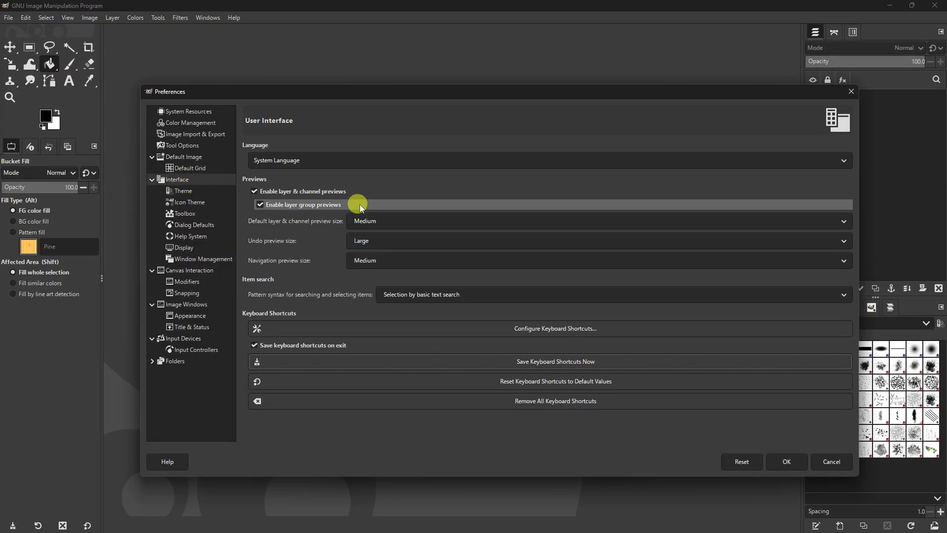
{"action": "left_click", "coordinate": [523, 330]}
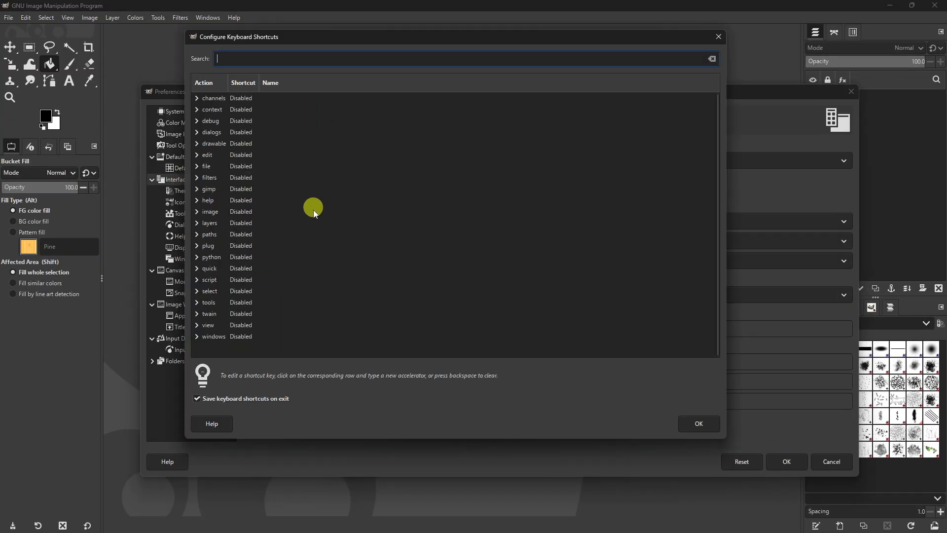
{"action": "left_click", "coordinate": [198, 144]}
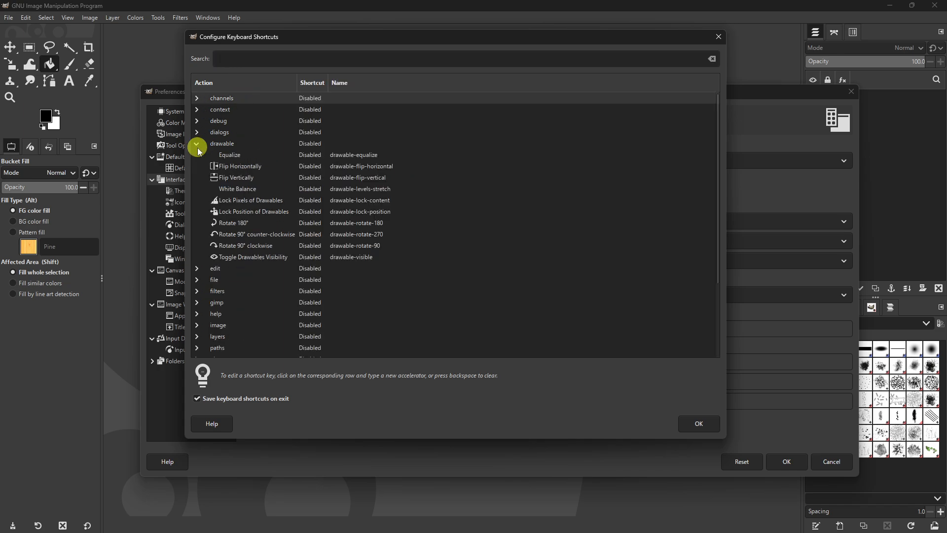
{"action": "left_click", "coordinate": [197, 280]}
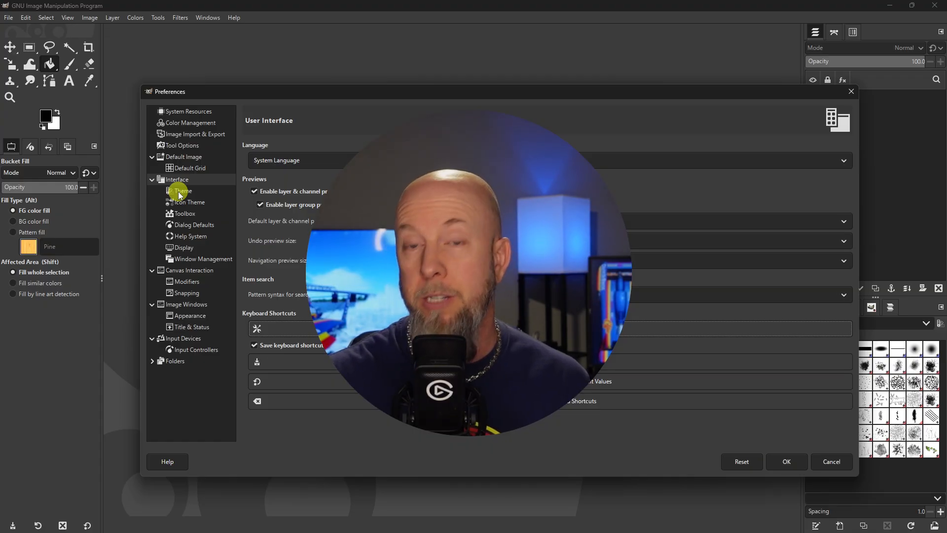
- Preview the System theme in the Theme preferences and switch back to the Default theme
{"action": "left_click", "coordinate": [180, 192]}
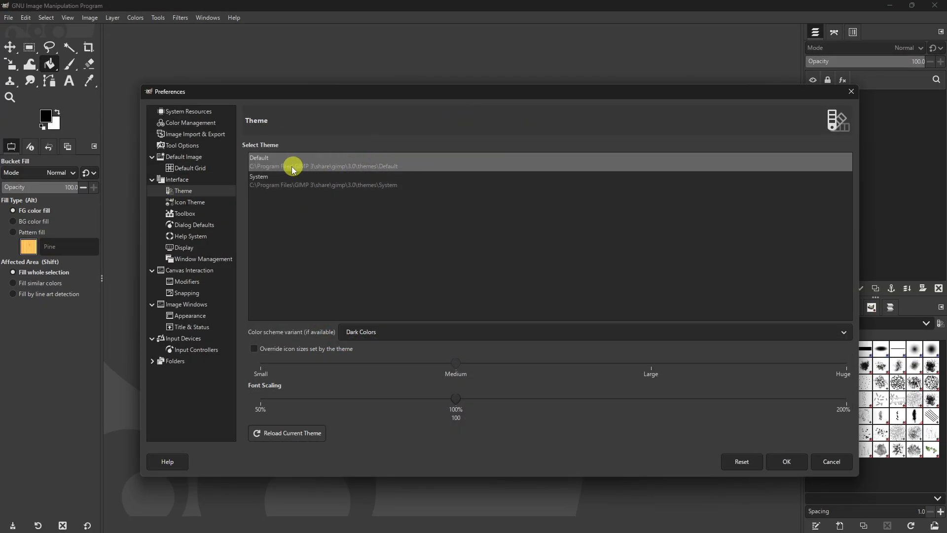
{"action": "left_click", "coordinate": [362, 175]}
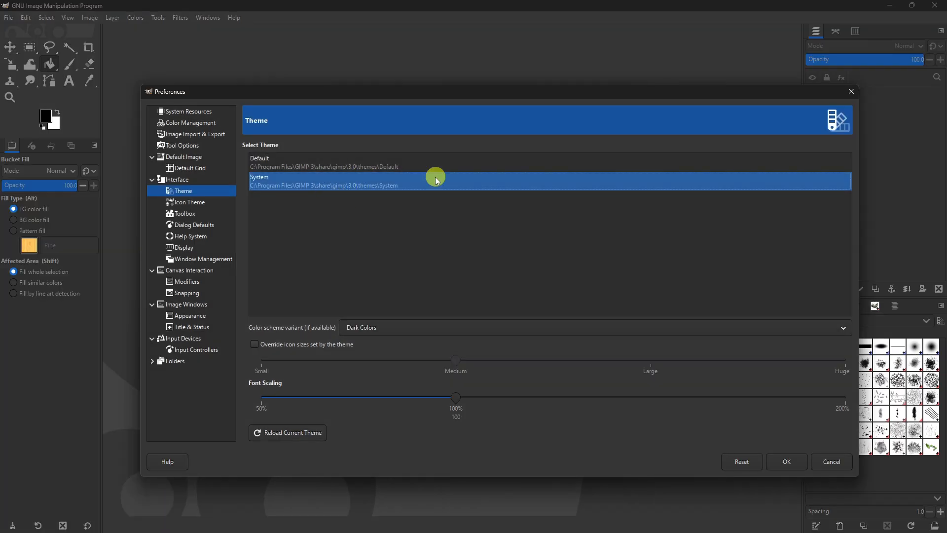
{"action": "left_click", "coordinate": [334, 158]}
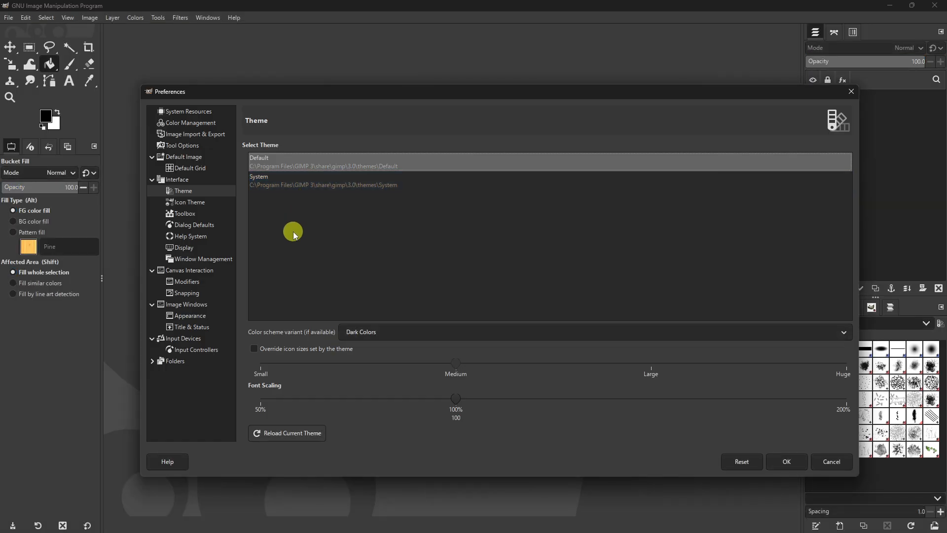
- Preview the Light Colors and Middle Gray color scheme variants and return to Dark Colors
{"action": "left_click", "coordinate": [497, 333]}
{"action": "left_click", "coordinate": [488, 305]}
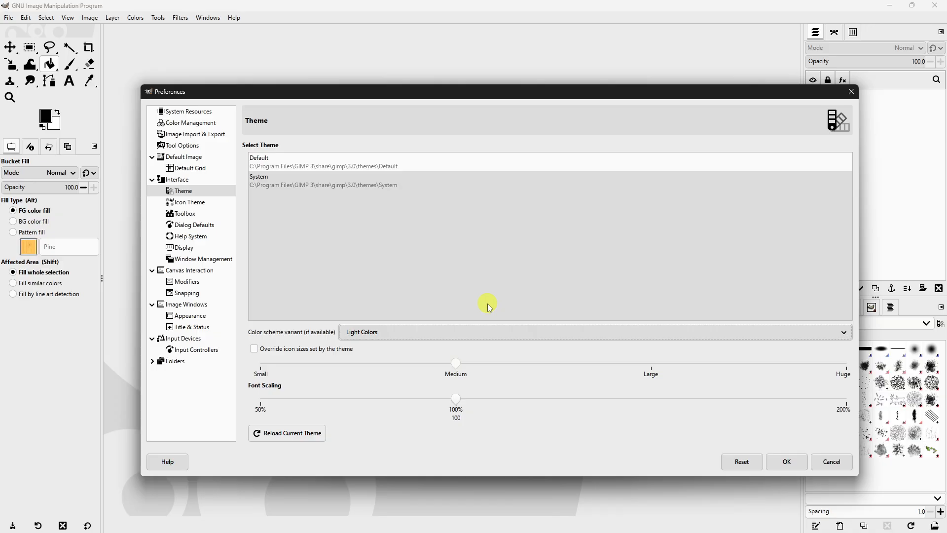
{"action": "left_click", "coordinate": [499, 331]}
{"action": "left_click", "coordinate": [494, 345]}
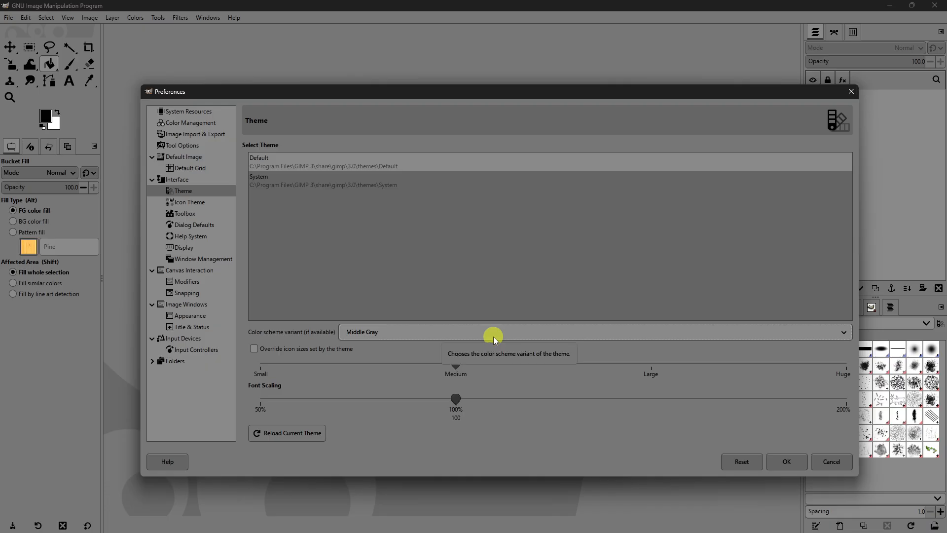
{"action": "left_click", "coordinate": [493, 336]}
{"action": "left_click", "coordinate": [492, 346]}
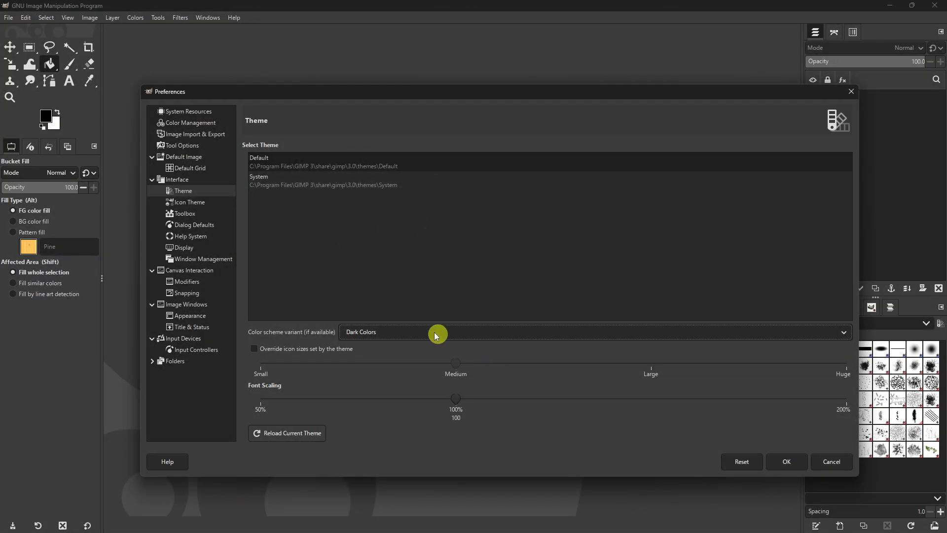
- Override the theme's icon sizes with Large and set the font scaling to about 111%
{"action": "left_click", "coordinate": [254, 349]}
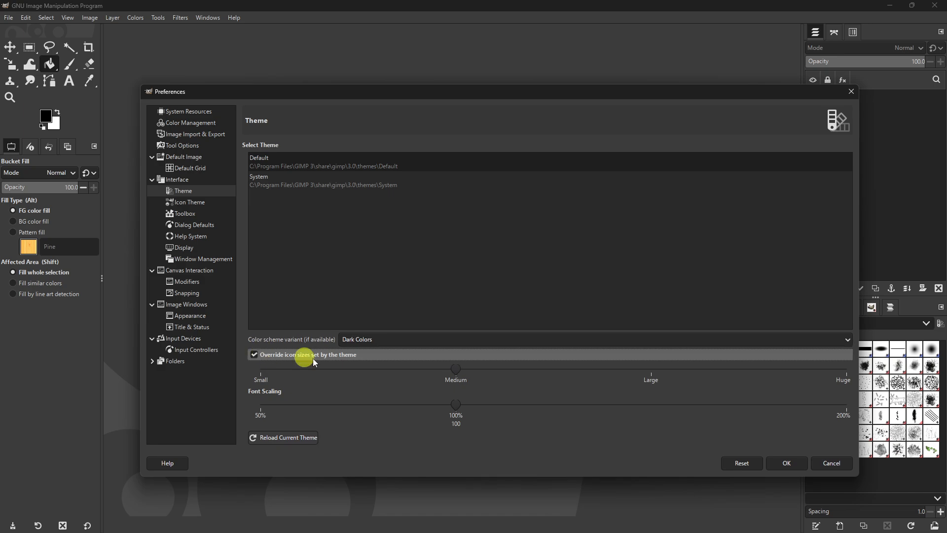
{"action": "left_click", "coordinate": [653, 373]}
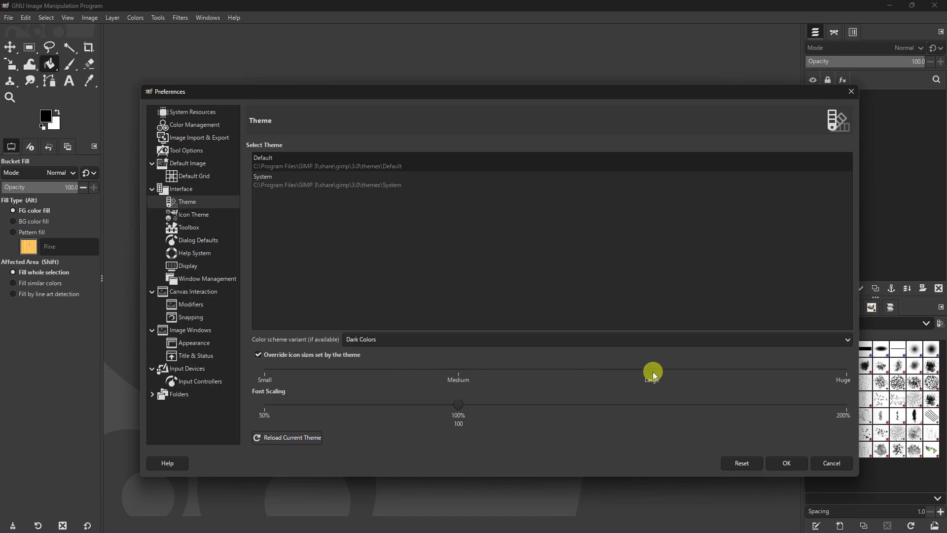
{"action": "left_click", "coordinate": [481, 402]}
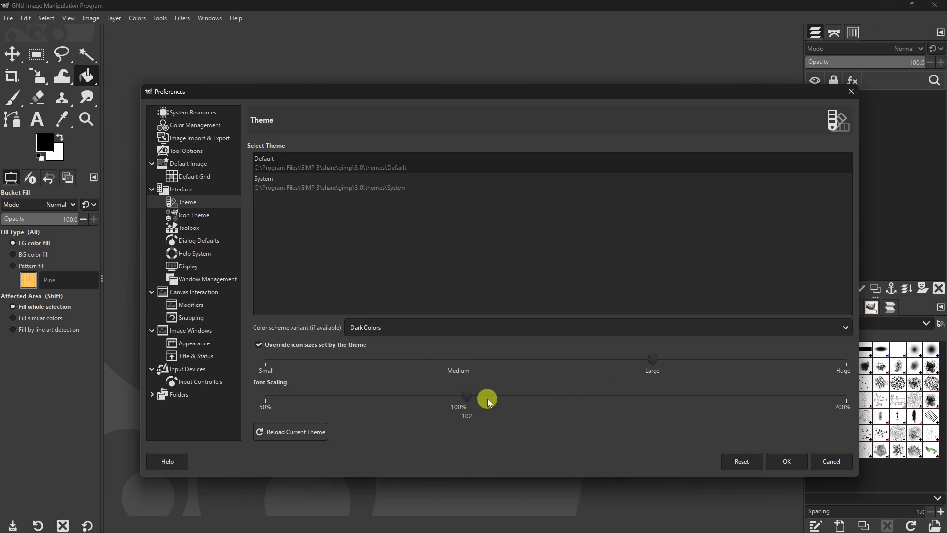
{"action": "left_click", "coordinate": [513, 397]}
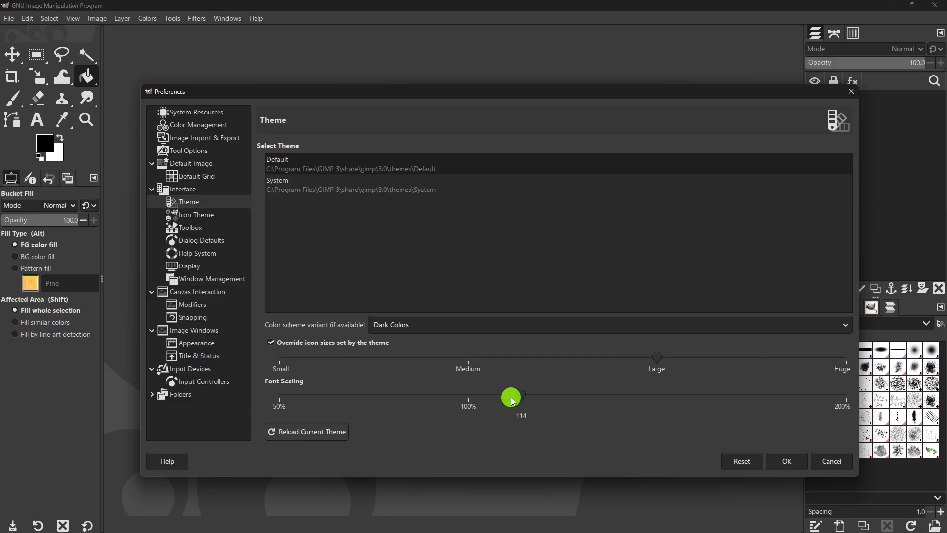
{"action": "left_click", "coordinate": [511, 397]}
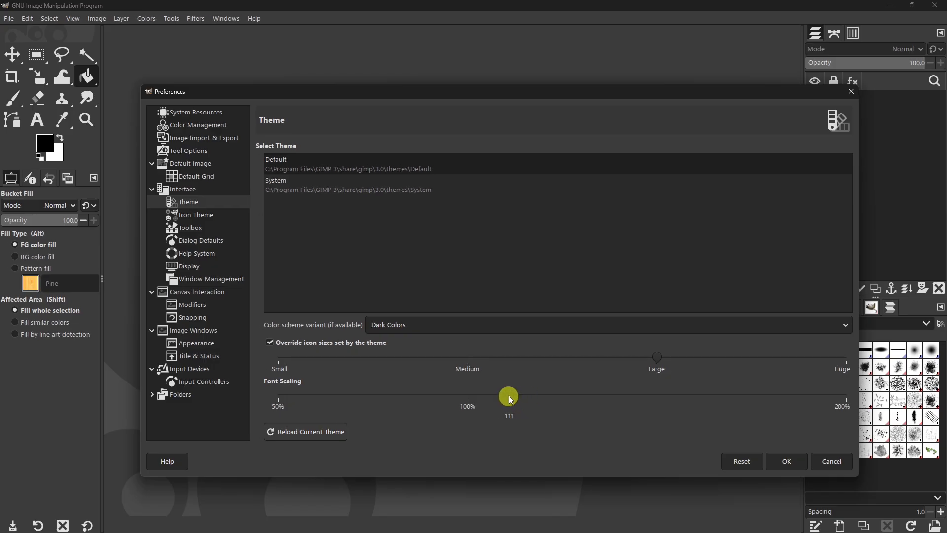
- Preview the Legacy icon theme in the Icon Theme preferences and switch back to the Default icon theme
{"action": "left_click", "coordinate": [183, 217]}
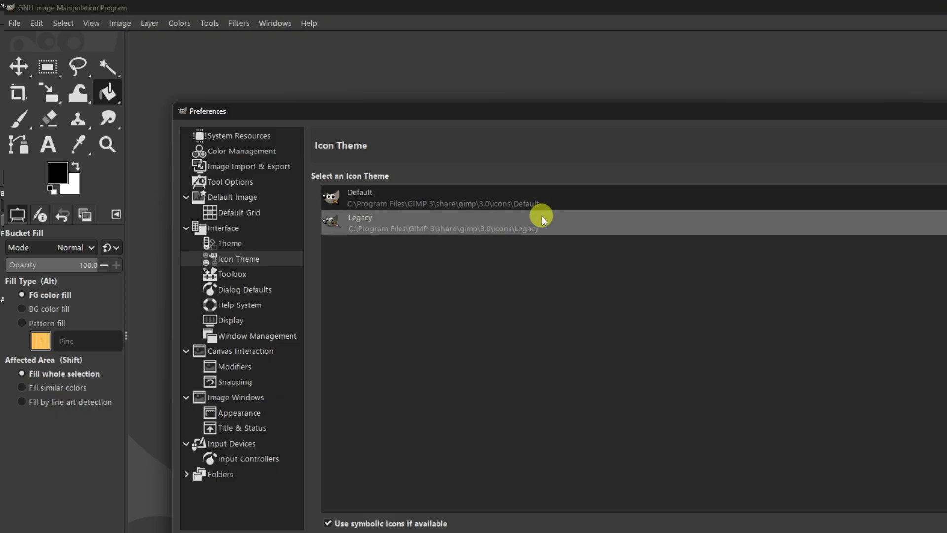
{"action": "left_click", "coordinate": [541, 217]}
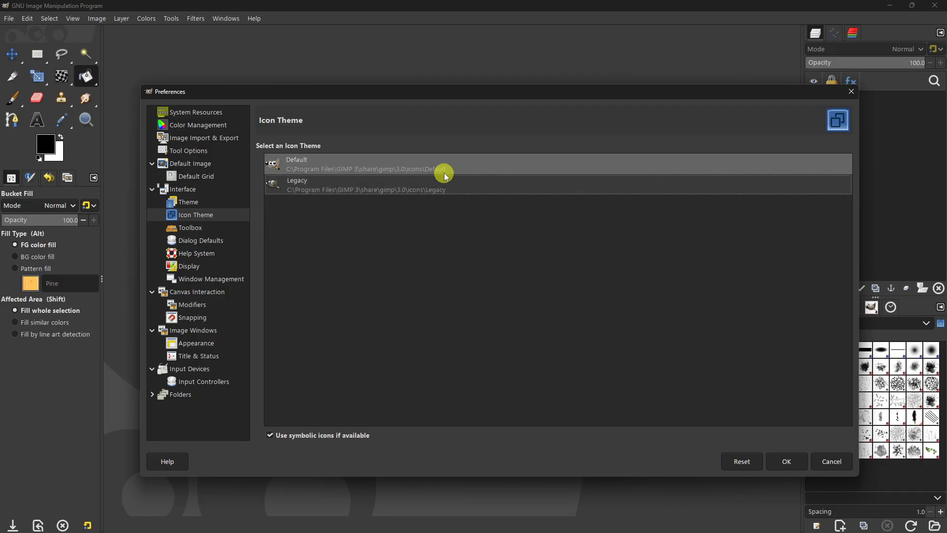
{"action": "left_click", "coordinate": [537, 203]}
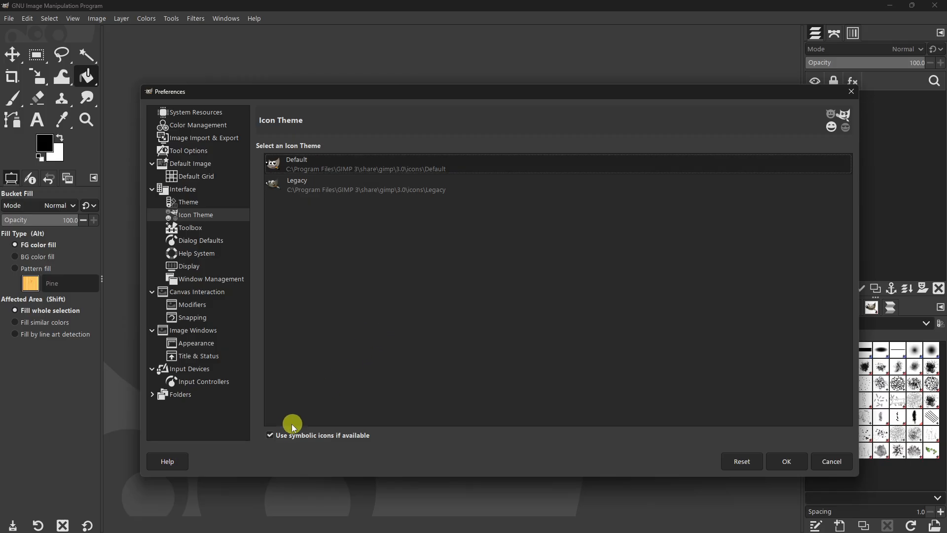
- Turn off the use of symbolic icons for the icon theme and open the Toolbox preferences
{"action": "left_click", "coordinate": [270, 435]}
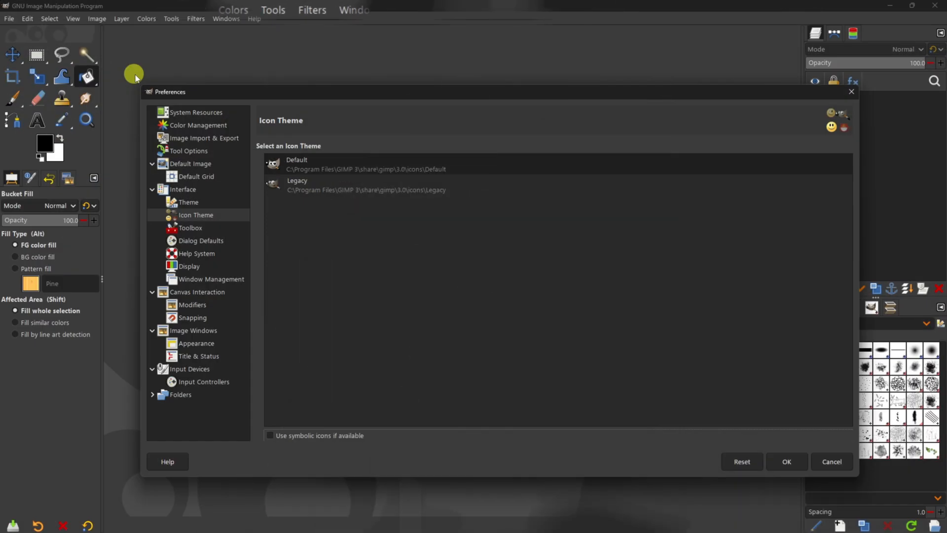
{"action": "left_click", "coordinate": [329, 351]}
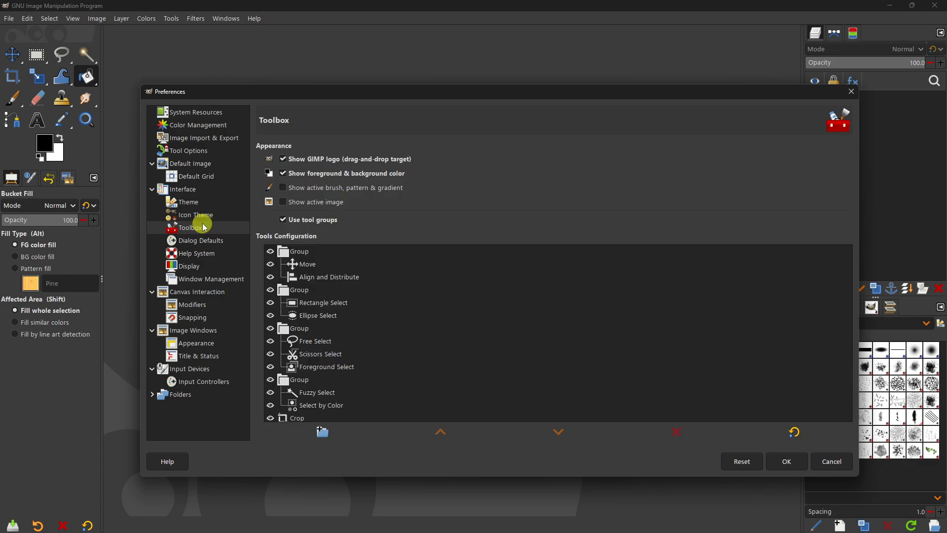
- Try the active brush and active image display options in the Toolbox preferences and turn off the use of tool groups
{"action": "left_click", "coordinate": [284, 188]}
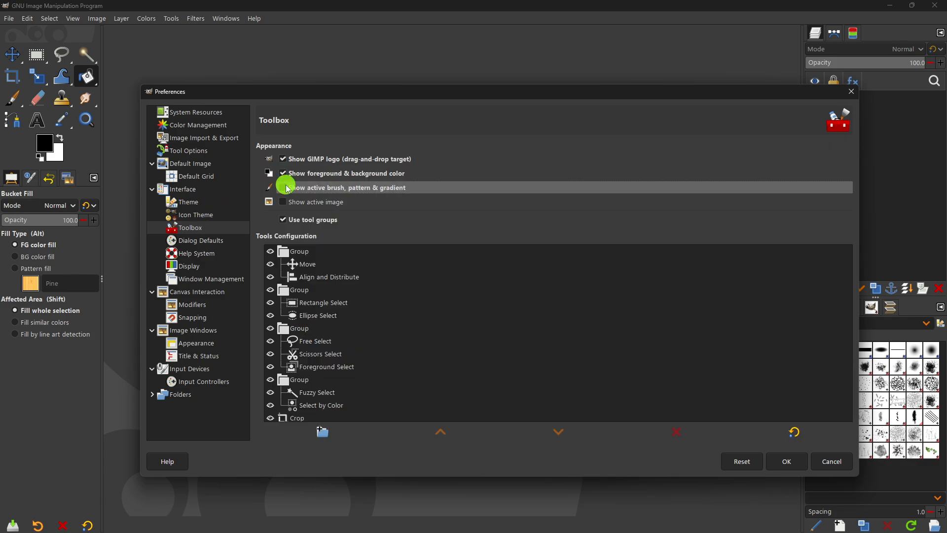
{"action": "left_click", "coordinate": [283, 202]}
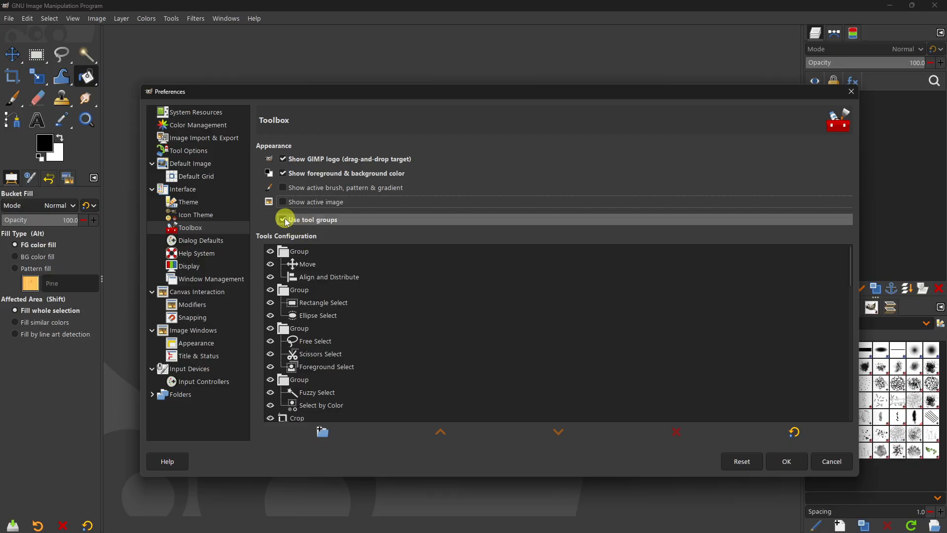
{"action": "left_click", "coordinate": [284, 220]}
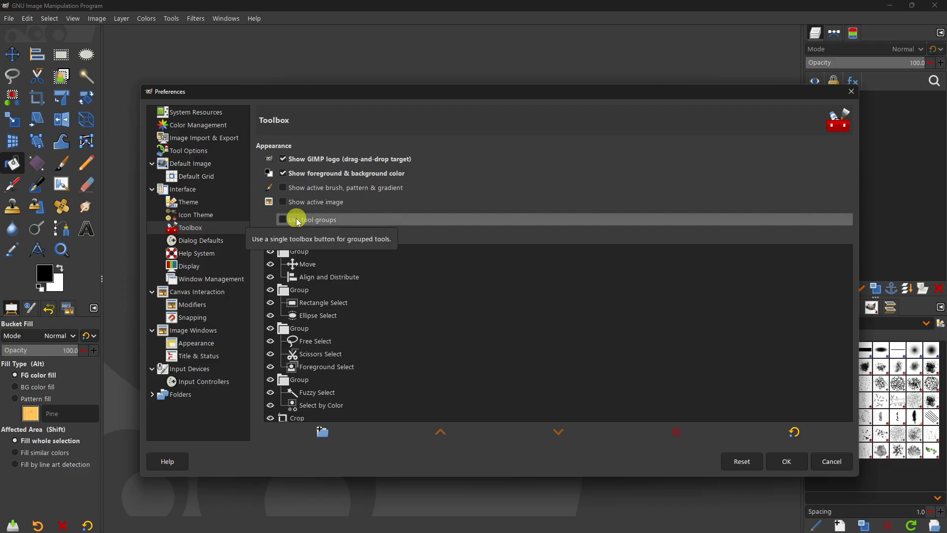
- Examine the Dialog Defaults and Canvas Interaction preferences and try panning the view of the hull livery image
{"action": "left_click", "coordinate": [213, 243]}
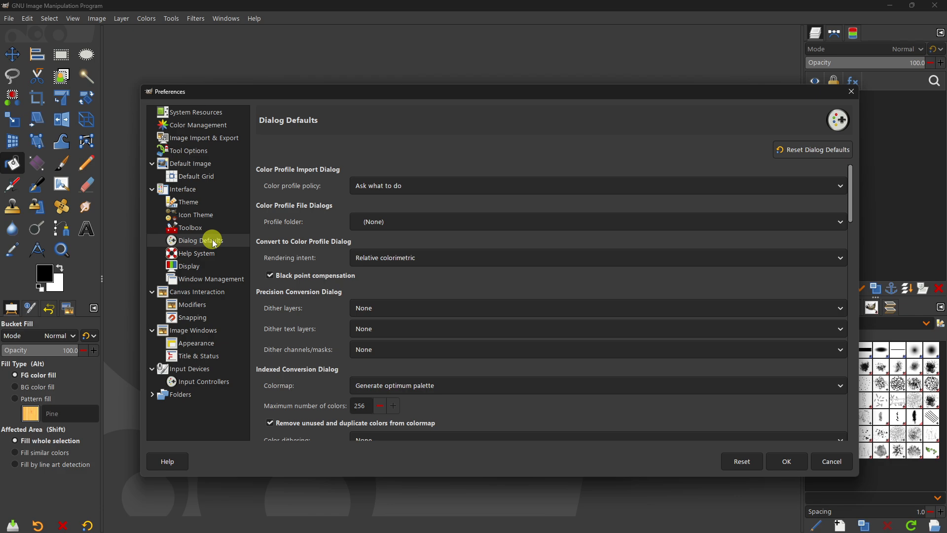
{"action": "left_click", "coordinate": [428, 184]}
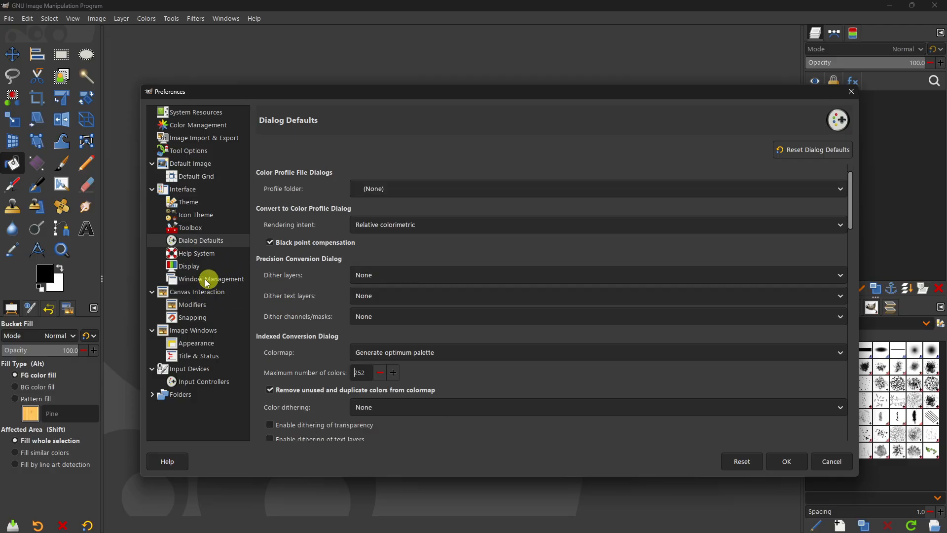
{"action": "left_click", "coordinate": [204, 294]}
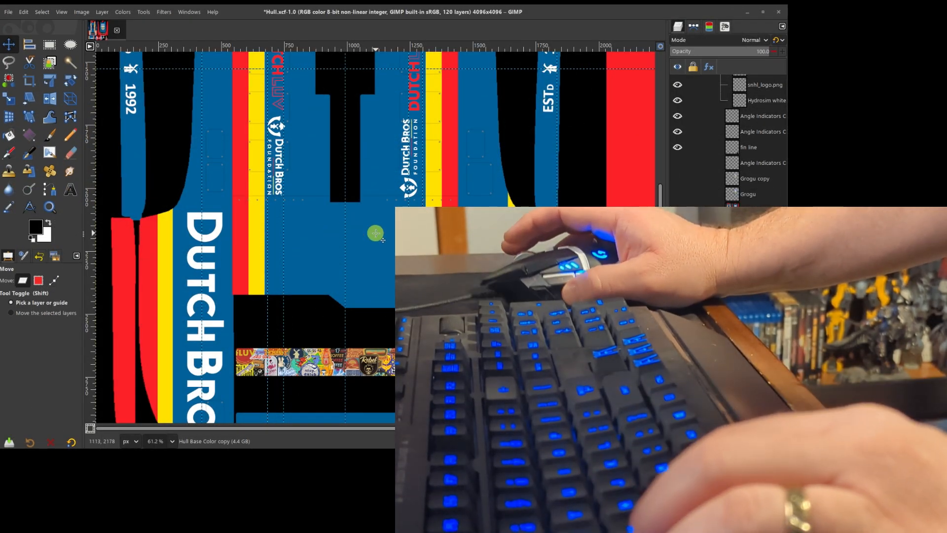
{"action": "key", "text": "space"}
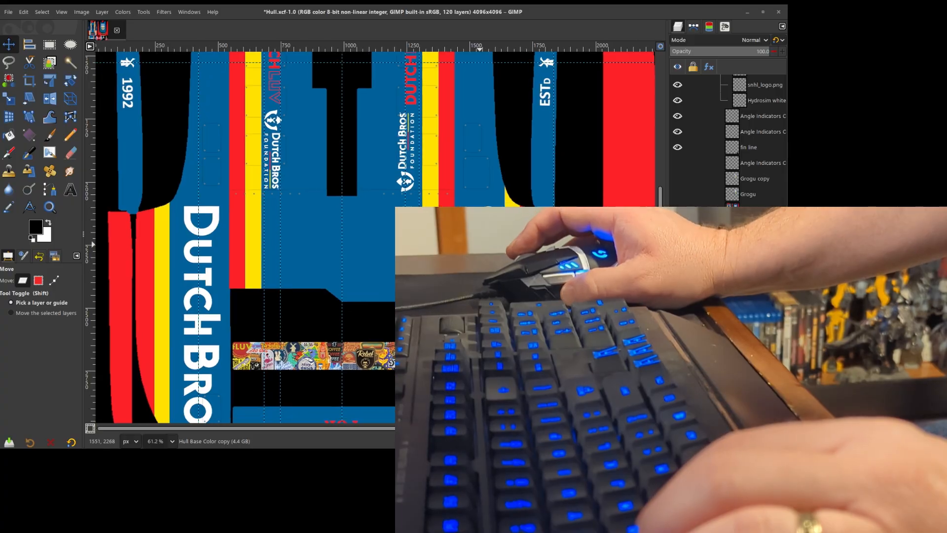
{"action": "key", "text": "space"}
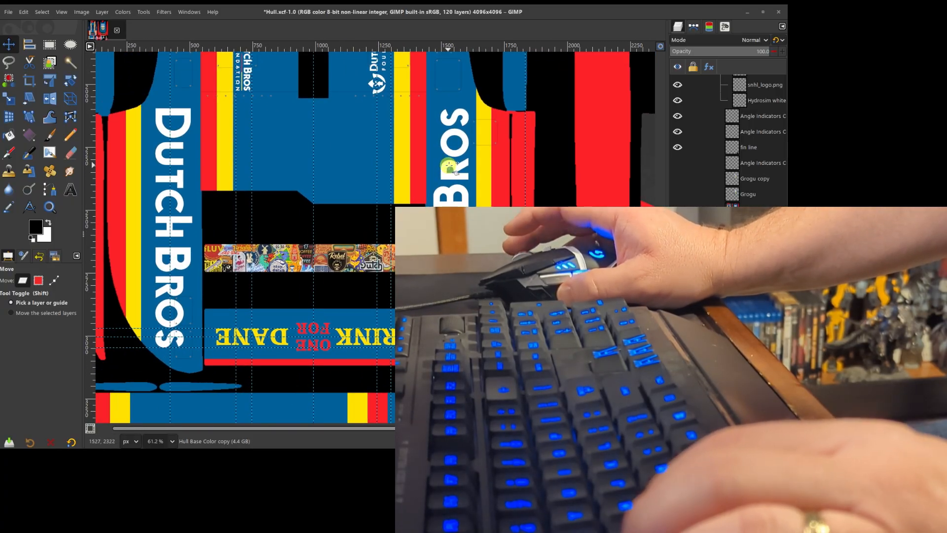
{"action": "key", "text": "space"}
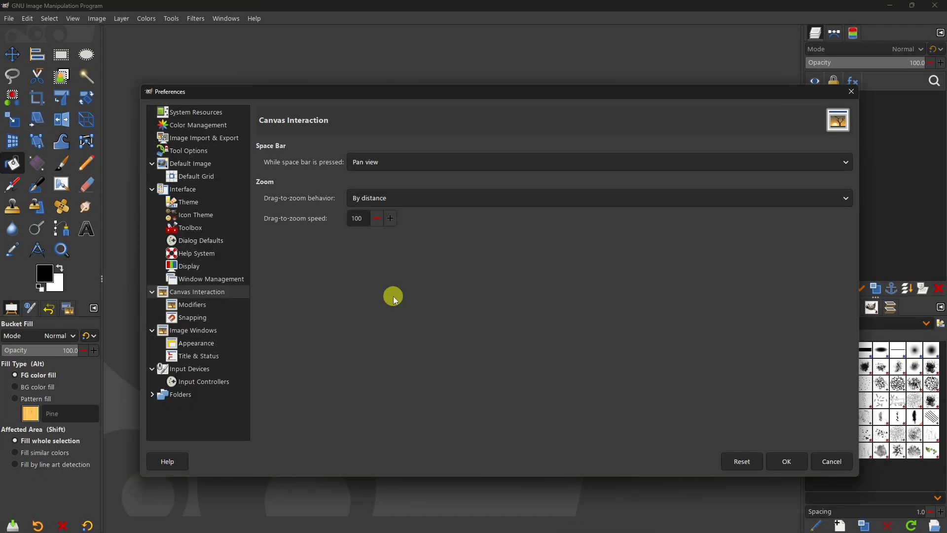
- Set the snapping distance to 4, enable merging of the menu and title bar for image windows, and accept the preferences
{"action": "left_click", "coordinate": [190, 318]}
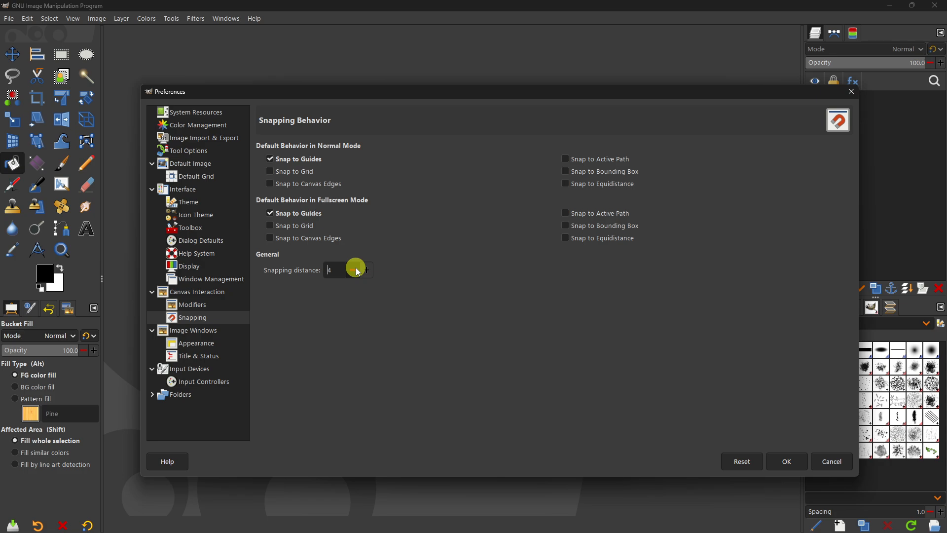
{"action": "left_click", "coordinate": [211, 330]}
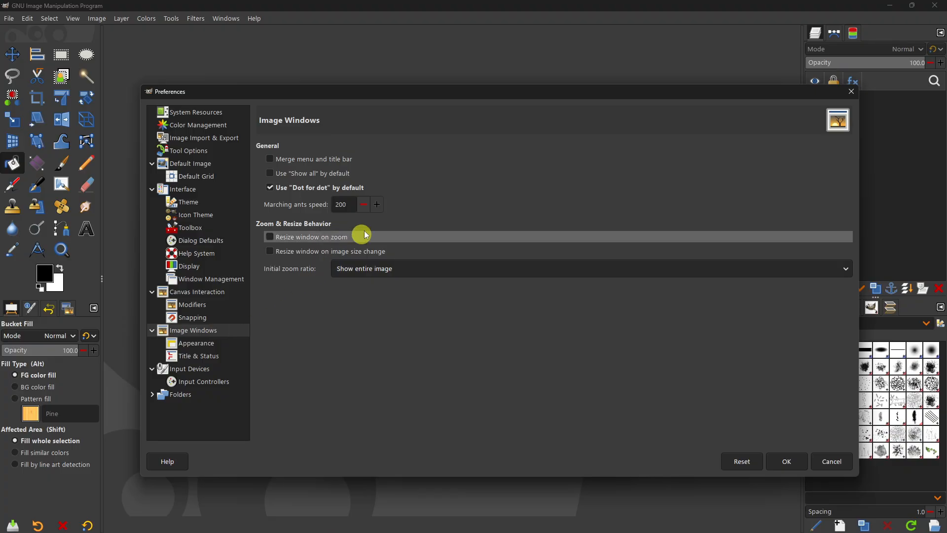
{"action": "left_click", "coordinate": [301, 159]}
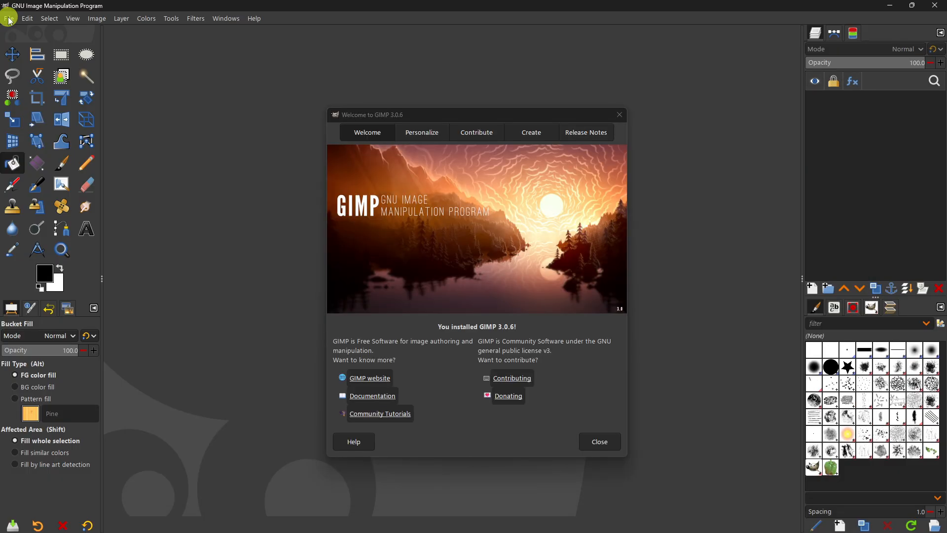
{"action": "left_click", "coordinate": [9, 18]}
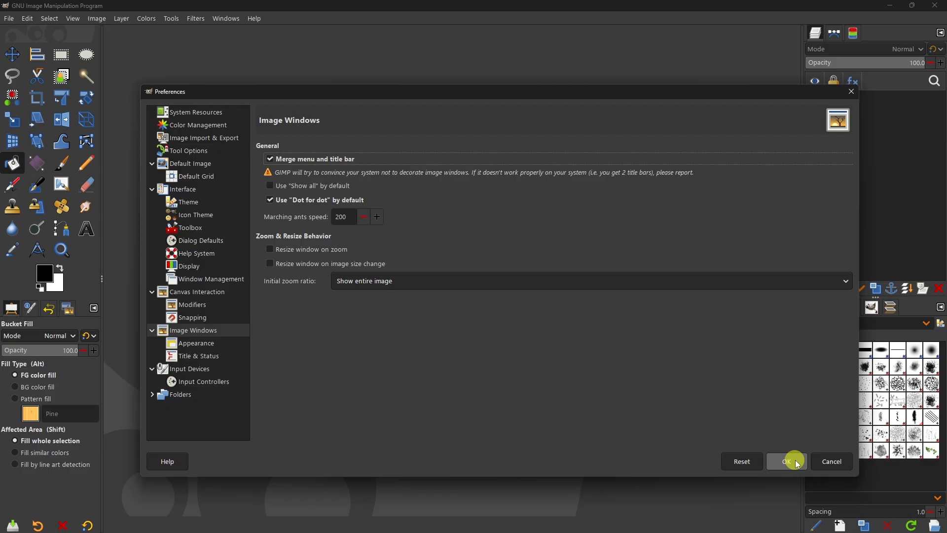
{"action": "left_click", "coordinate": [786, 461]}
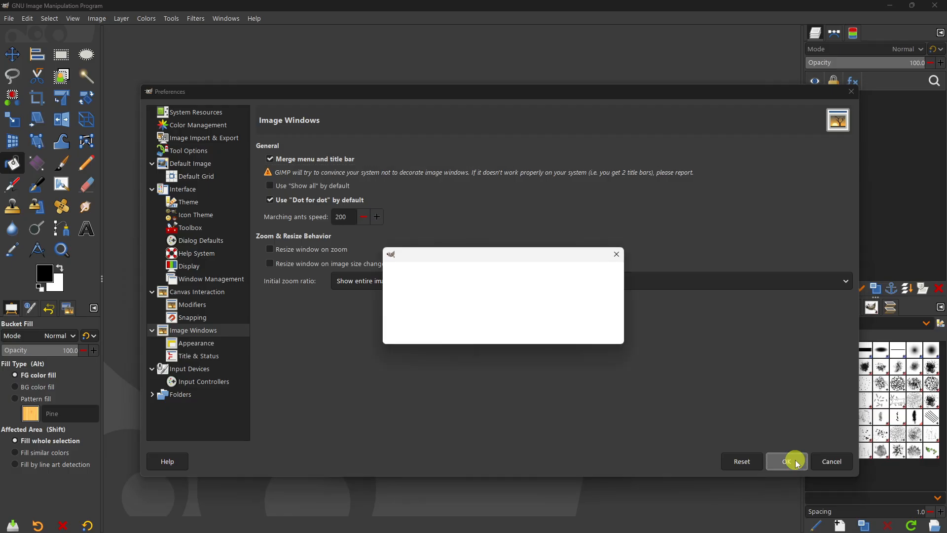
{"action": "left_click", "coordinate": [474, 328]}
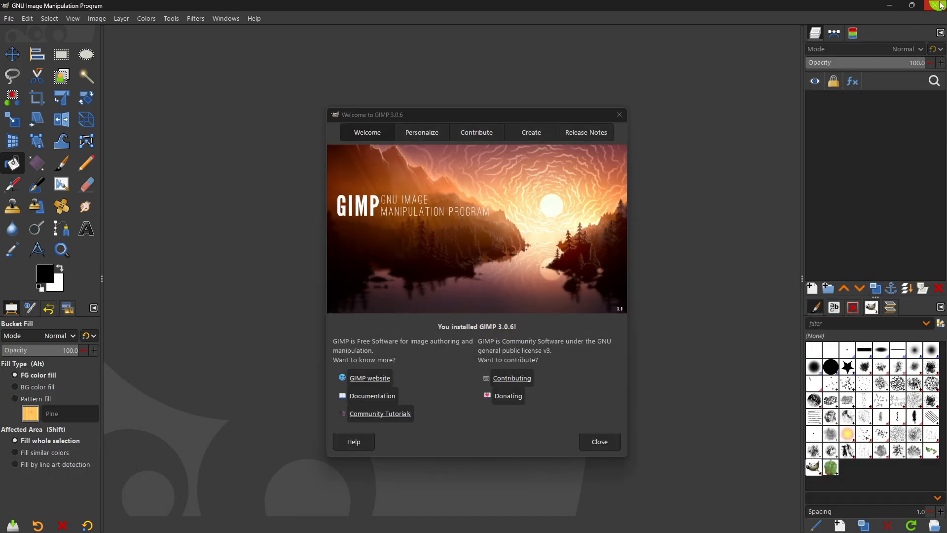
- Restart the program to apply the merged menu and title bar and try moving the window by that bar
{"action": "left_click", "coordinate": [940, 5]}
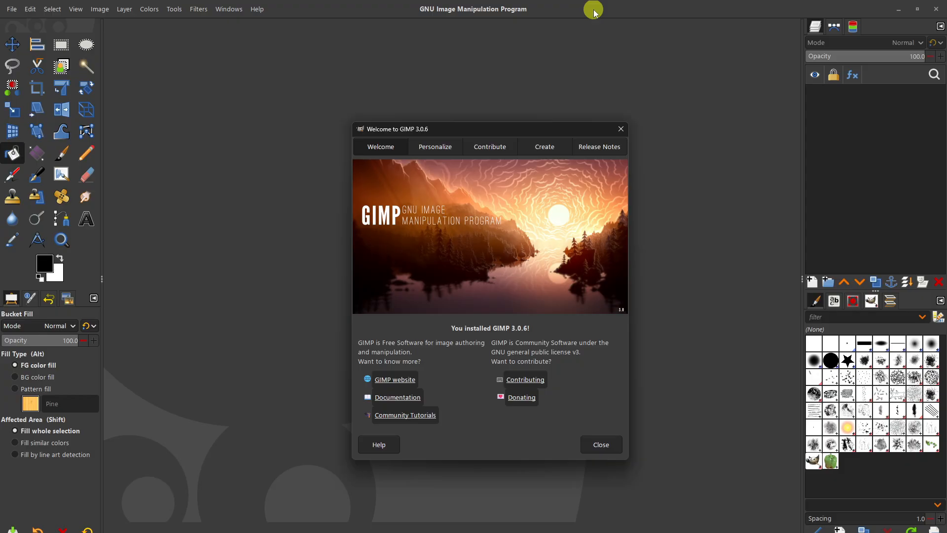
{"action": "left_click_drag", "start_coordinate": [593, 10], "coordinate": [572, 1]}
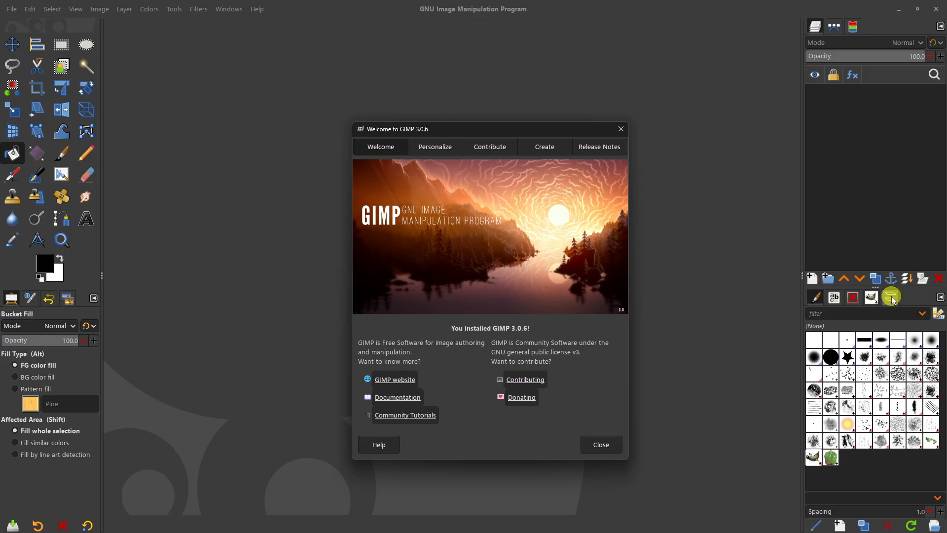
- Rearrange the docked tabs, moving Fonts into the upper dock, and try narrowing the docks' width
{"action": "mouse_move", "coordinate": [892, 300]}
{"action": "left_mouse_down"}
{"action": "mouse_move", "coordinate": [897, 32]}
{"action": "mouse_move", "coordinate": [885, 31]}
{"action": "left_mouse_up"}
{"action": "mouse_move", "coordinate": [871, 297]}
{"action": "left_mouse_down"}
{"action": "mouse_move", "coordinate": [877, 196]}
{"action": "mouse_move", "coordinate": [845, 163]}
{"action": "mouse_move", "coordinate": [805, 164]}
{"action": "left_mouse_up"}
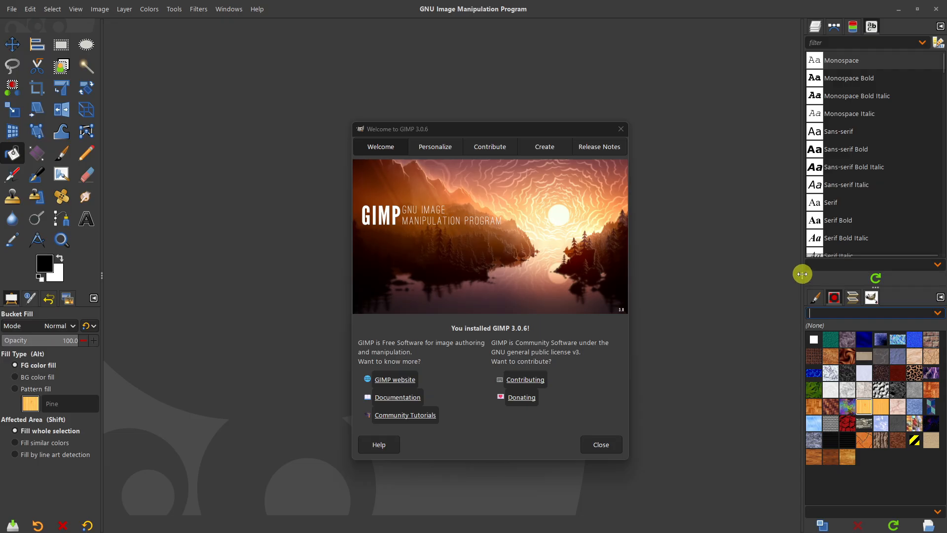
{"action": "left_click_drag", "start_coordinate": [802, 274], "coordinate": [834, 265]}
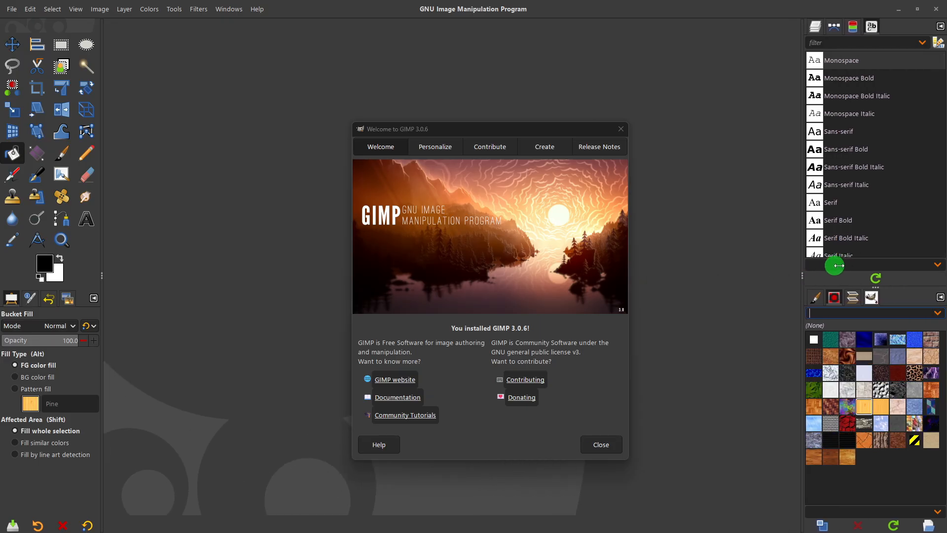